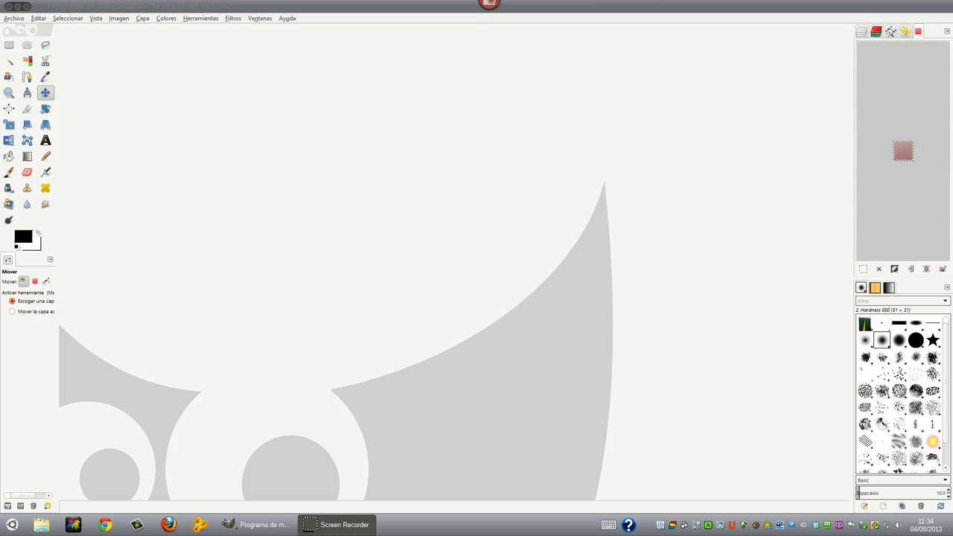
Step: Paste the copied forest-road photo from the Edit menu as a new image
{"action": "left_click", "coordinate": [15, 18]}
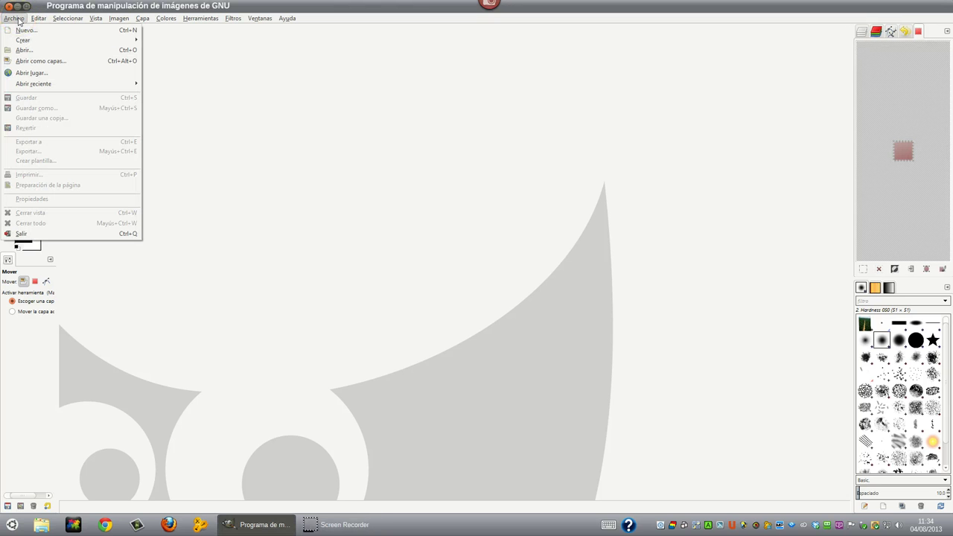
{"action": "mouse_move", "coordinate": [38, 18]}
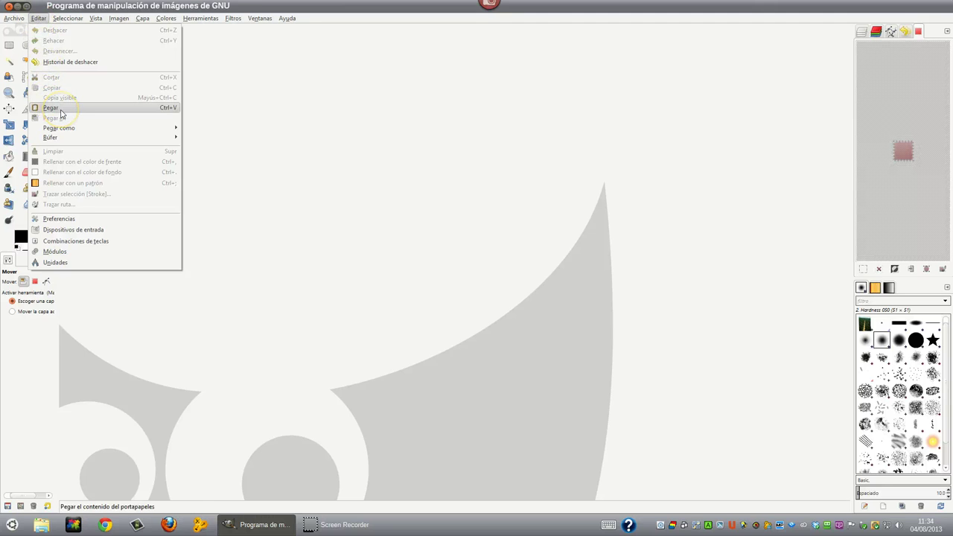
{"action": "left_click", "coordinate": [62, 110]}
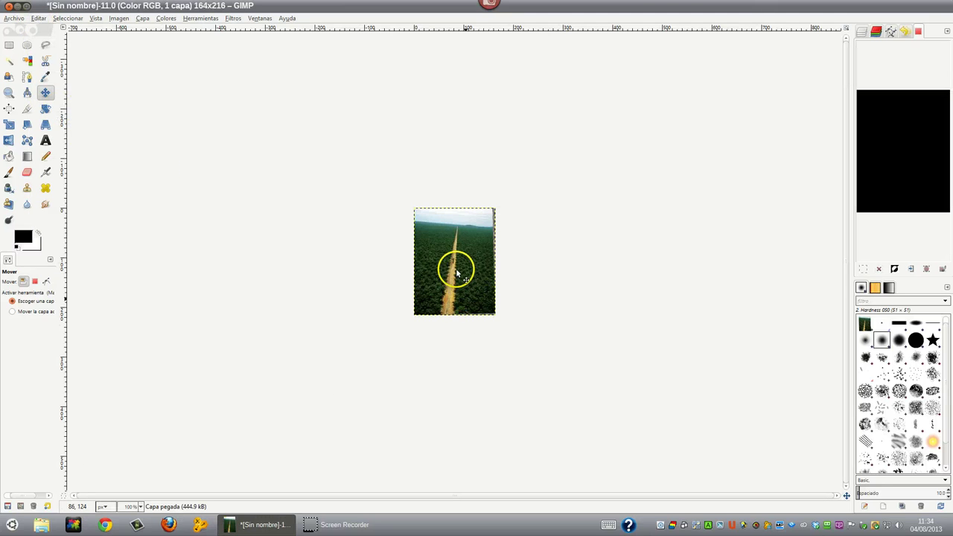
Step: Zoom the forest-road photo to 400% so it fills most of the canvas
{"action": "scroll", "coordinate": [454, 271], "scroll_direction": "up", "scroll_amount": 1}
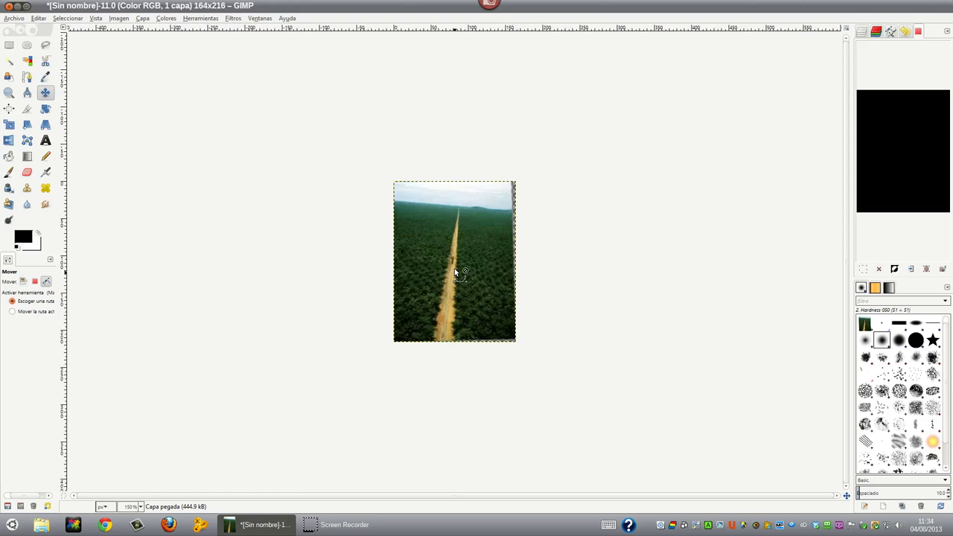
{"action": "scroll", "coordinate": [454, 272], "scroll_direction": "up", "scroll_amount": 3}
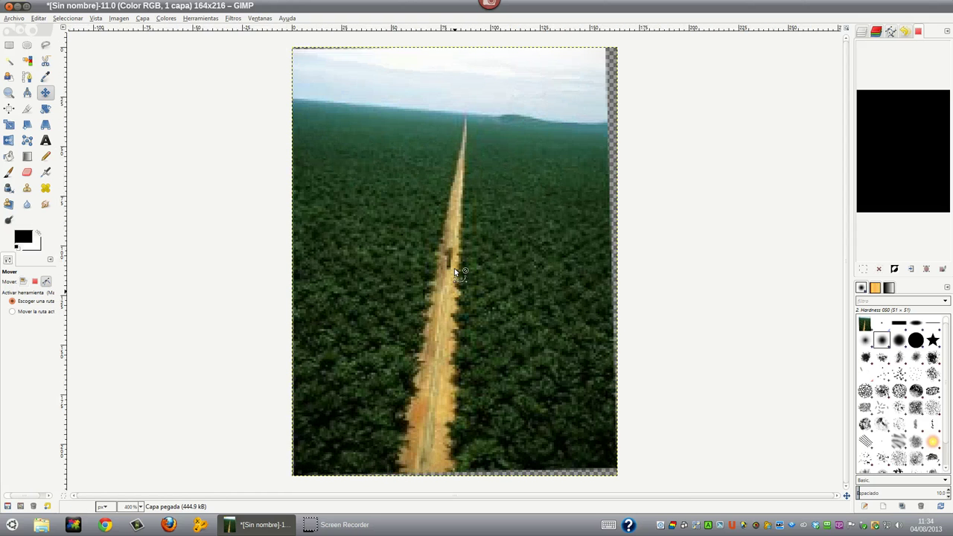
{"action": "scroll", "coordinate": [454, 271], "scroll_direction": "up", "scroll_amount": 1}
{"action": "scroll", "coordinate": [454, 271], "scroll_direction": "down", "scroll_amount": 1}
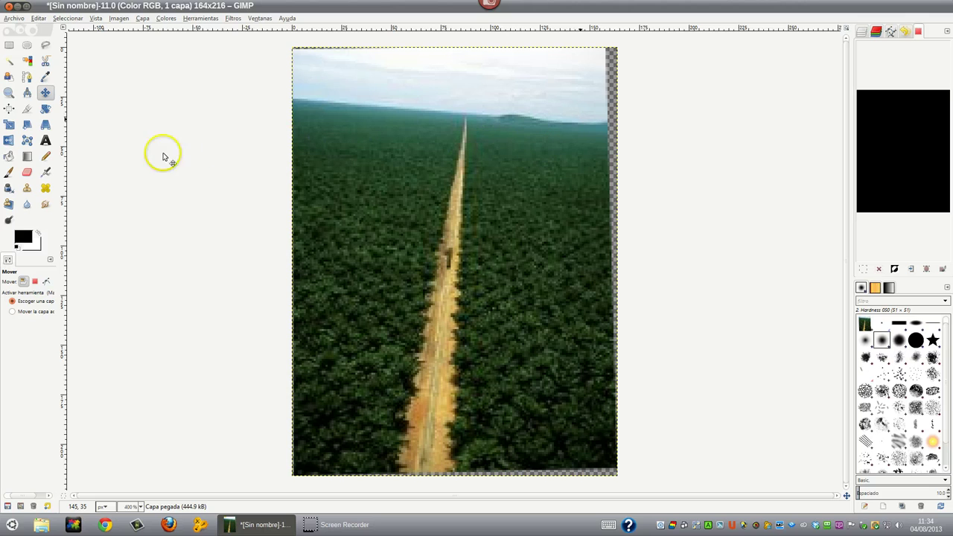
Step: Scale the photo layer to 170 by 224 pixels with the Scale tool
{"action": "left_click", "coordinate": [9, 125]}
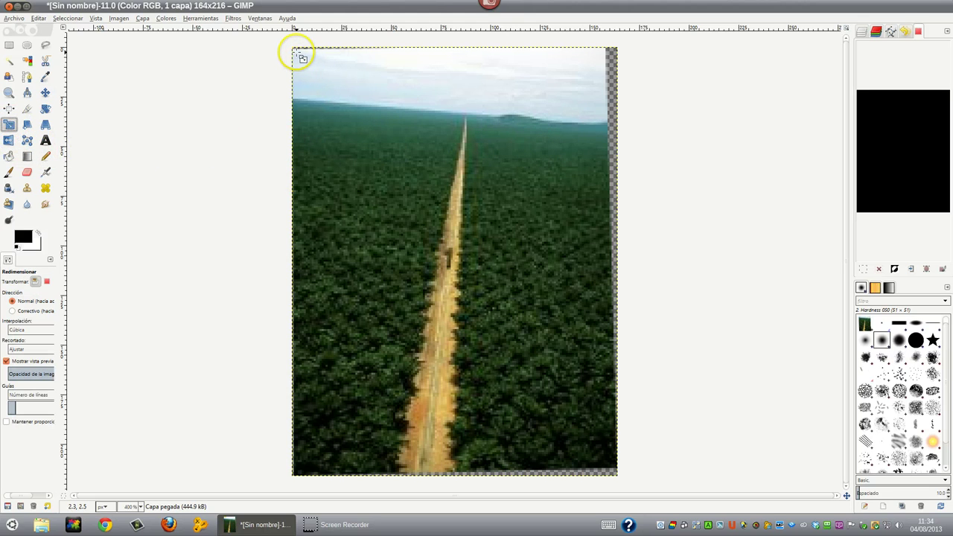
{"action": "mouse_move", "coordinate": [298, 52]}
{"action": "left_mouse_down"}
{"action": "mouse_move", "coordinate": [372, 94]}
{"action": "mouse_move", "coordinate": [319, 85]}
{"action": "mouse_move", "coordinate": [293, 44]}
{"action": "left_mouse_up"}
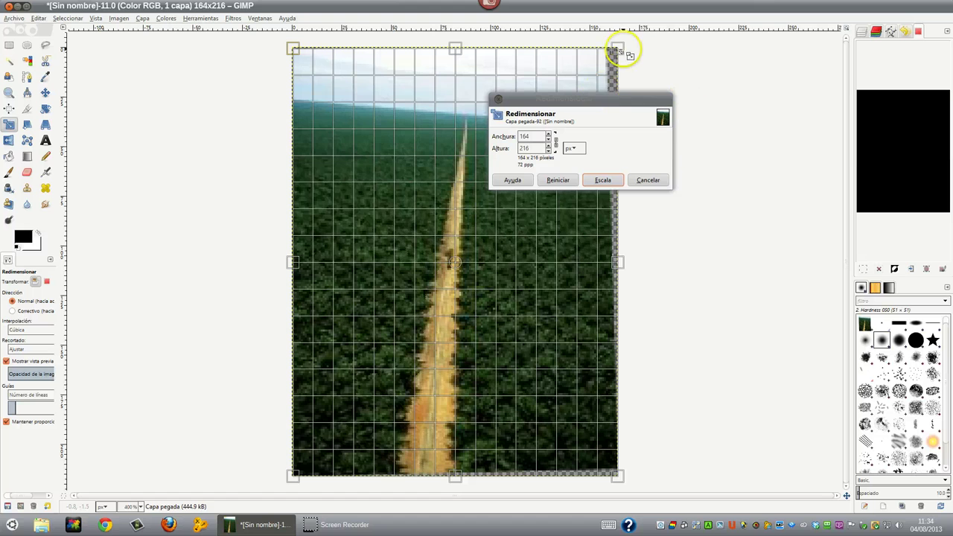
{"action": "left_click_drag", "start_coordinate": [626, 51], "coordinate": [684, 55]}
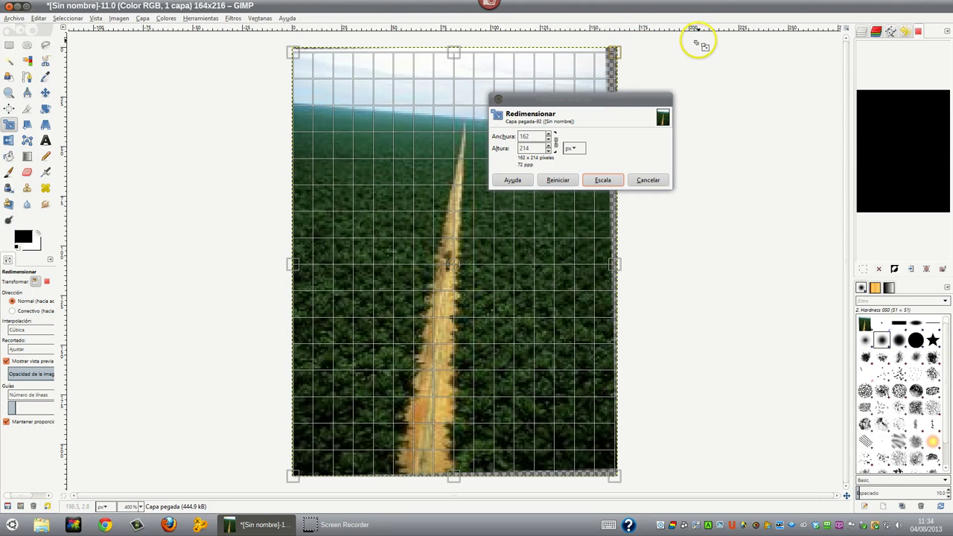
{"action": "left_click_drag", "start_coordinate": [612, 49], "coordinate": [629, 52]}
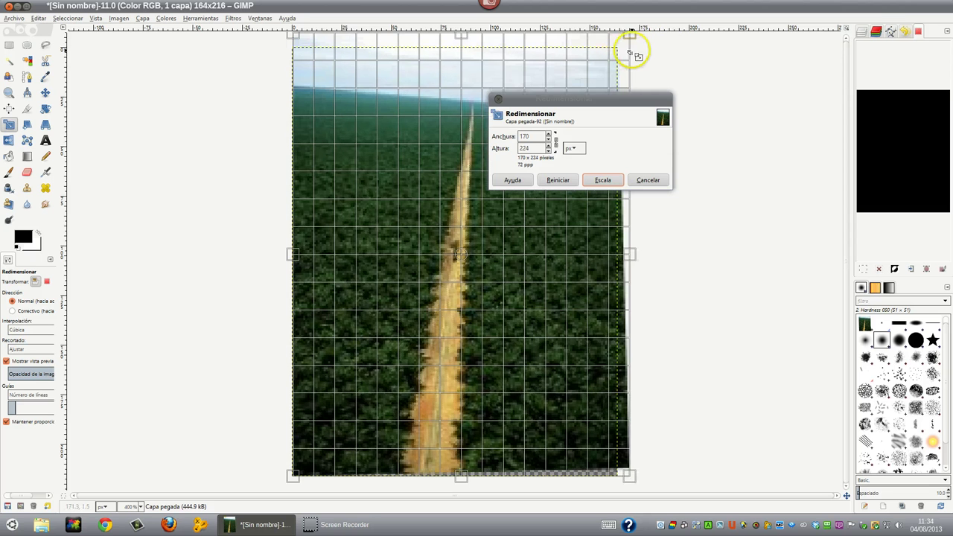
{"action": "left_click", "coordinate": [602, 181]}
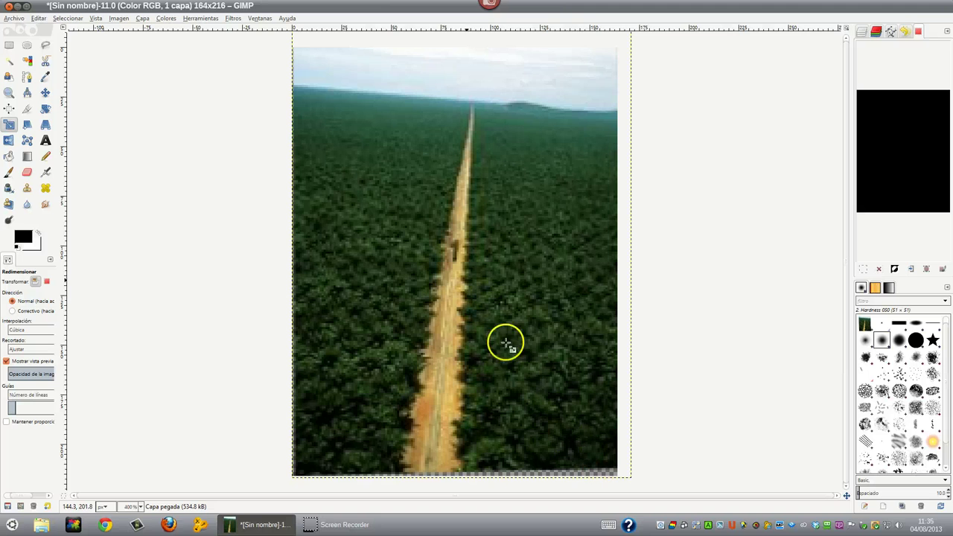
Step: Rescale the layer further to 206 by 271 pixels so it overfills the canvas
{"action": "left_click", "coordinate": [297, 47]}
{"action": "left_click_drag", "start_coordinate": [341, 137], "coordinate": [639, 493]}
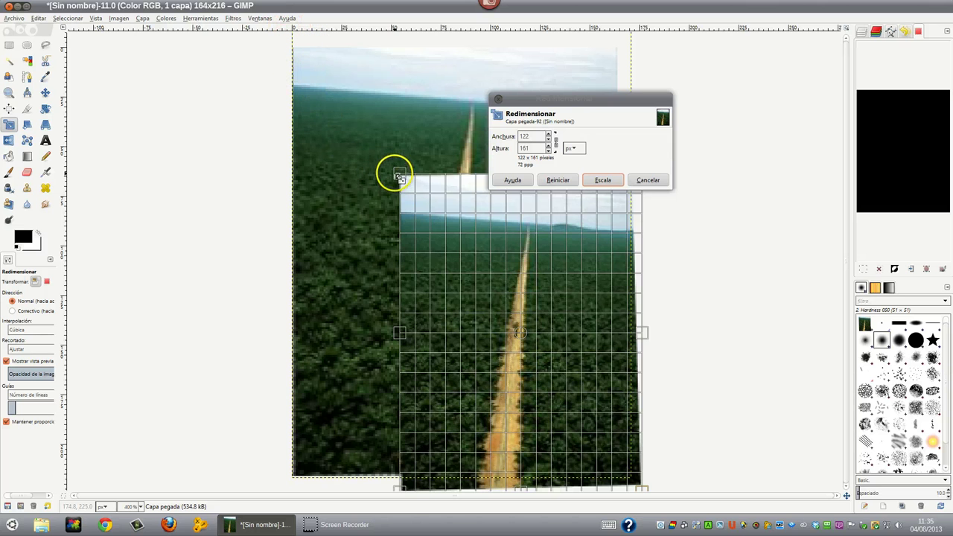
{"action": "left_click_drag", "start_coordinate": [339, 110], "coordinate": [356, 141]}
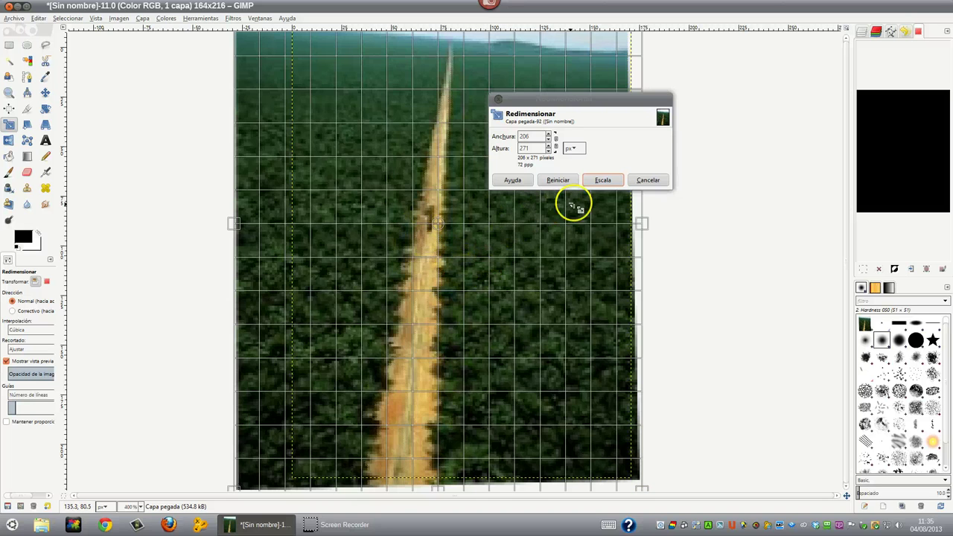
{"action": "left_click", "coordinate": [603, 181]}
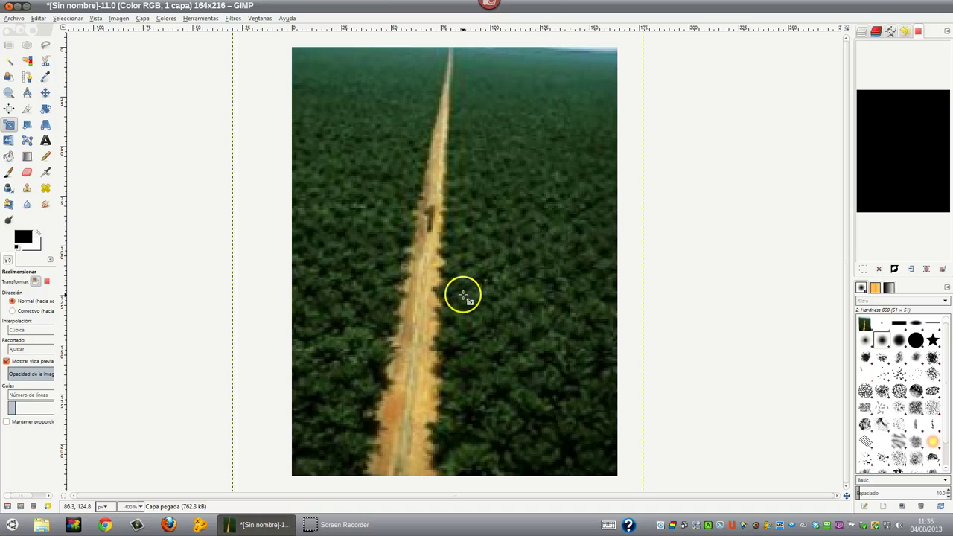
Step: Switch from the Move tool to the Clone tool
{"action": "left_click", "coordinate": [45, 93]}
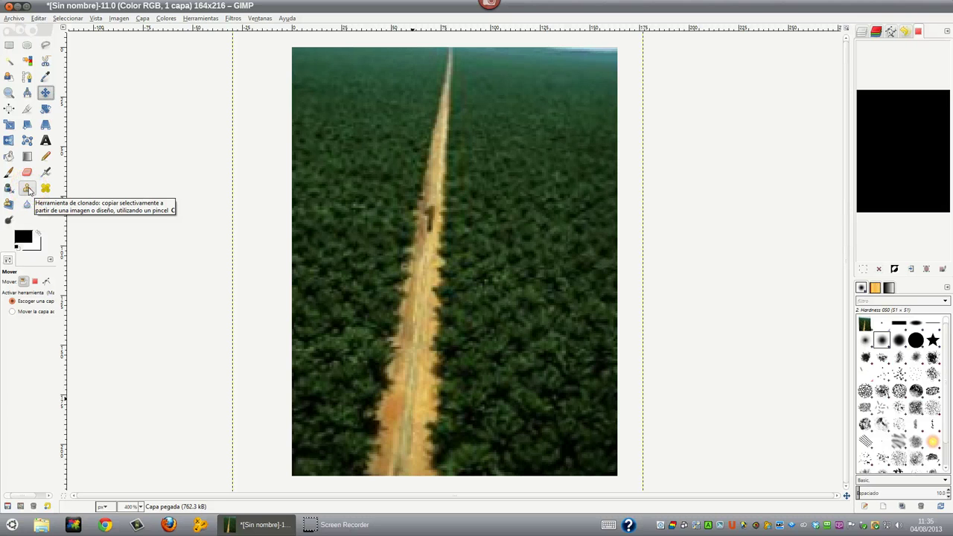
{"action": "left_click", "coordinate": [29, 190]}
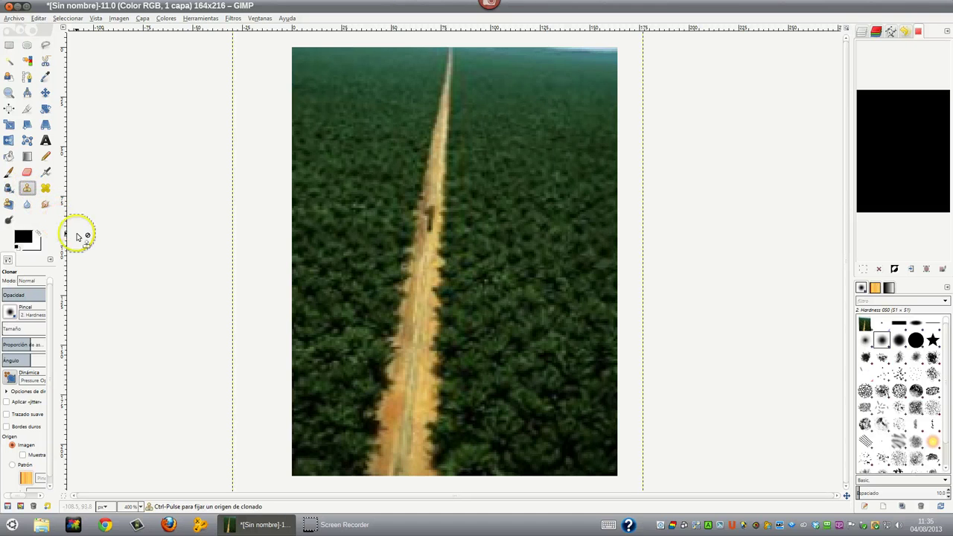
Step: Clone forest from both sides of the road over its lower stretch
{"action": "left_click", "coordinate": [348, 321], "text": "ctrl"}
{"action": "left_click", "coordinate": [405, 339]}
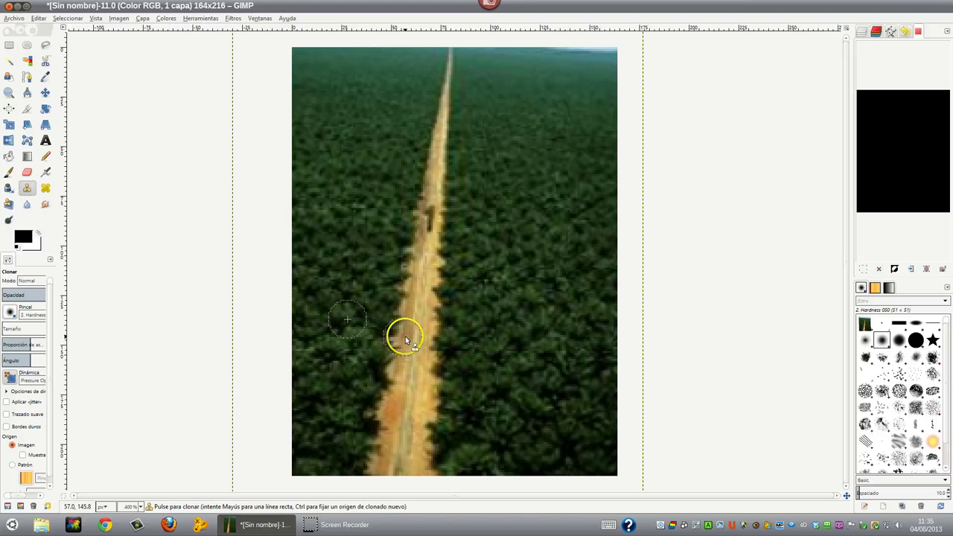
{"action": "mouse_move", "coordinate": [403, 338]}
{"action": "left_mouse_down"}
{"action": "mouse_move", "coordinate": [428, 341]}
{"action": "mouse_move", "coordinate": [400, 319]}
{"action": "mouse_move", "coordinate": [434, 315]}
{"action": "mouse_move", "coordinate": [395, 298]}
{"action": "mouse_move", "coordinate": [422, 298]}
{"action": "mouse_move", "coordinate": [459, 371]}
{"action": "left_mouse_up"}
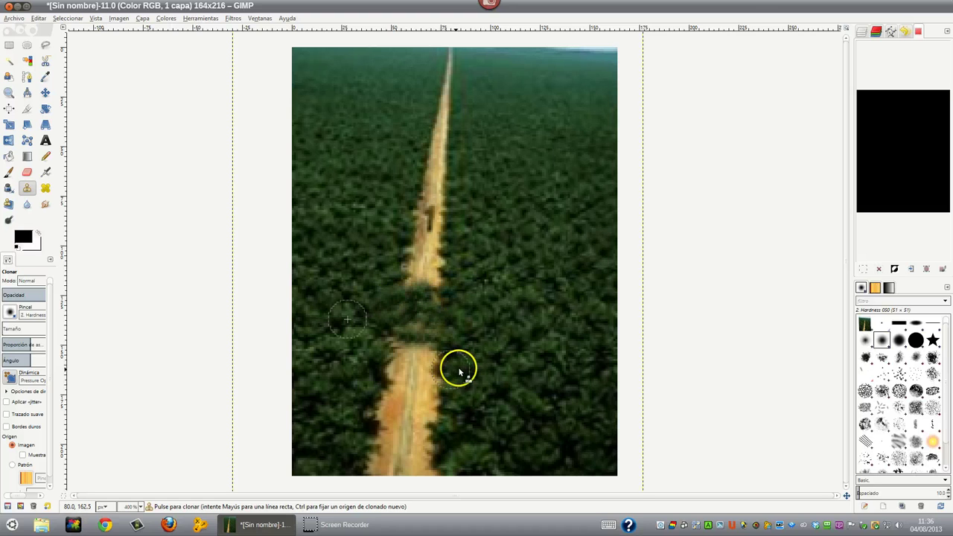
{"action": "key", "text": "ctrl"}
{"action": "left_click", "coordinate": [461, 365], "text": "ctrl"}
{"action": "left_click_drag", "start_coordinate": [425, 370], "coordinate": [398, 363]}
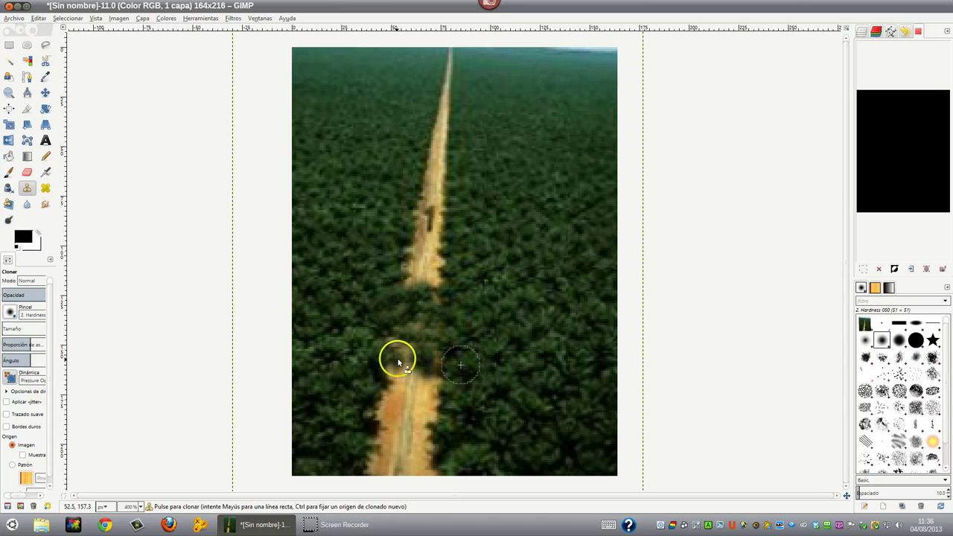
{"action": "mouse_move", "coordinate": [383, 329]}
{"action": "left_mouse_down"}
{"action": "mouse_move", "coordinate": [394, 378]}
{"action": "mouse_move", "coordinate": [425, 404]}
{"action": "mouse_move", "coordinate": [442, 383]}
{"action": "mouse_move", "coordinate": [422, 404]}
{"action": "mouse_move", "coordinate": [423, 428]}
{"action": "mouse_move", "coordinate": [398, 402]}
{"action": "mouse_move", "coordinate": [406, 396]}
{"action": "mouse_move", "coordinate": [376, 393]}
{"action": "mouse_move", "coordinate": [402, 394]}
{"action": "mouse_move", "coordinate": [367, 421]}
{"action": "mouse_move", "coordinate": [384, 433]}
{"action": "mouse_move", "coordinate": [364, 451]}
{"action": "mouse_move", "coordinate": [388, 469]}
{"action": "mouse_move", "coordinate": [431, 459]}
{"action": "mouse_move", "coordinate": [423, 438]}
{"action": "mouse_move", "coordinate": [380, 457]}
{"action": "left_mouse_up"}
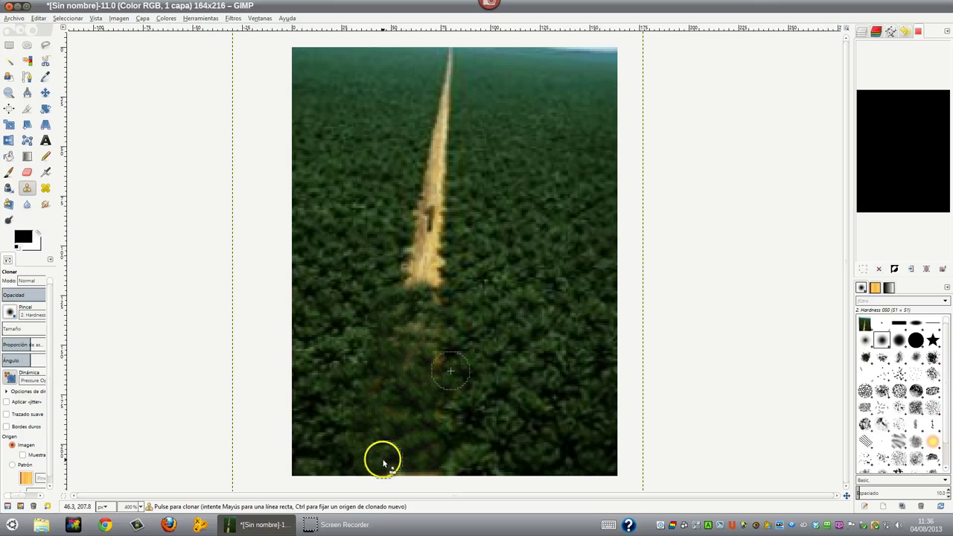
Step: Clone forest over the middle and upper road up to the top edge, resampling the source each time
{"action": "left_click", "coordinate": [373, 259], "text": "ctrl"}
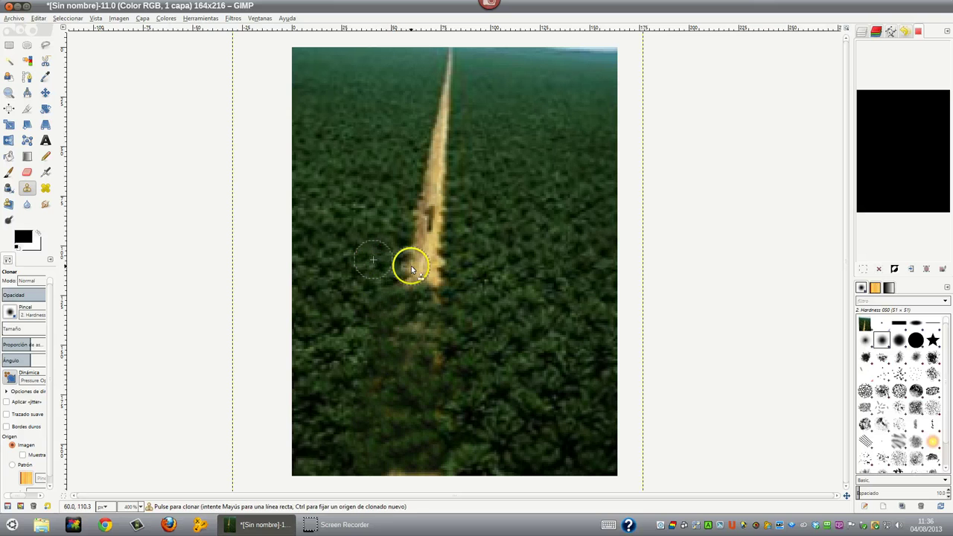
{"action": "mouse_move", "coordinate": [411, 278]}
{"action": "left_mouse_down"}
{"action": "mouse_move", "coordinate": [423, 216]}
{"action": "mouse_move", "coordinate": [441, 209]}
{"action": "left_mouse_up"}
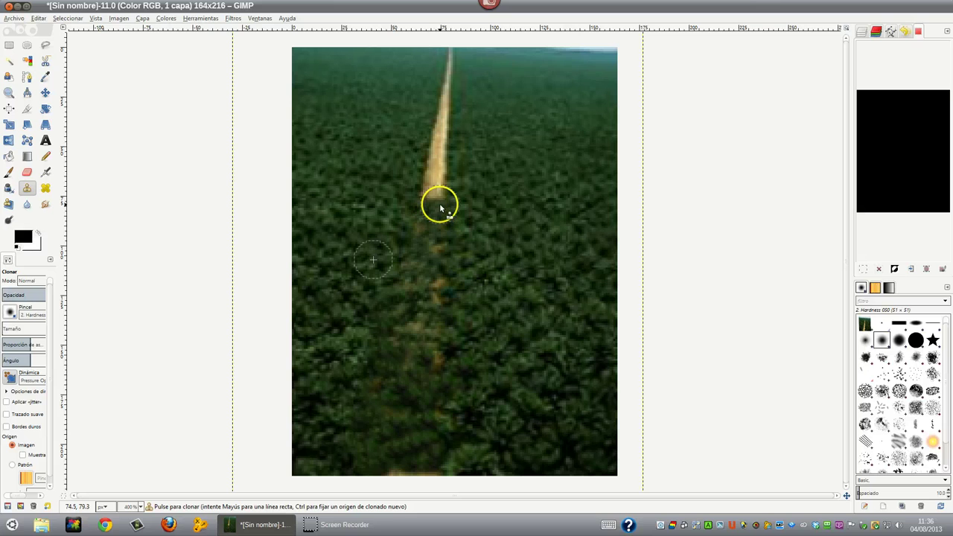
{"action": "left_click", "coordinate": [401, 167], "text": "ctrl"}
{"action": "mouse_move", "coordinate": [412, 179]}
{"action": "left_mouse_down"}
{"action": "mouse_move", "coordinate": [434, 185]}
{"action": "mouse_move", "coordinate": [439, 174]}
{"action": "mouse_move", "coordinate": [442, 137]}
{"action": "mouse_move", "coordinate": [429, 116]}
{"action": "left_mouse_up"}
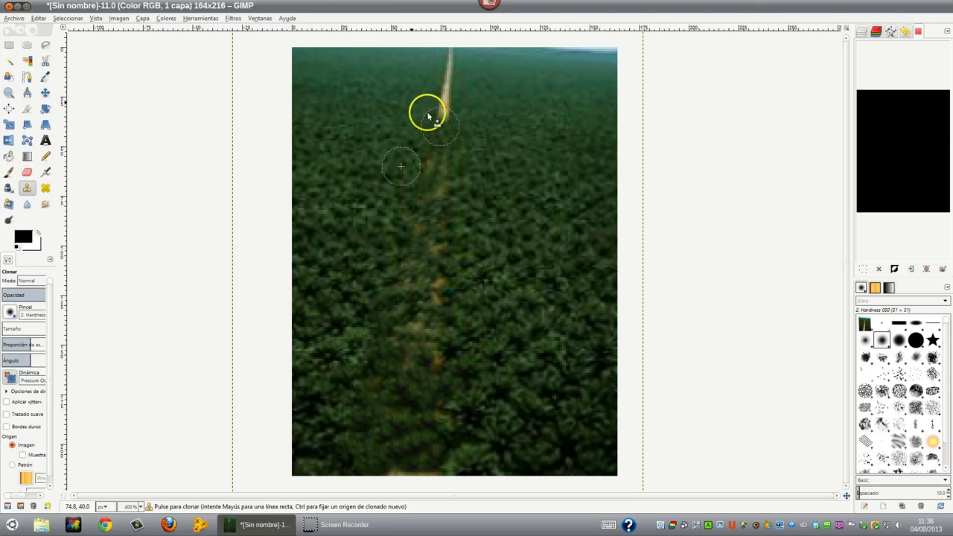
{"action": "left_click", "coordinate": [414, 92], "text": "ctrl"}
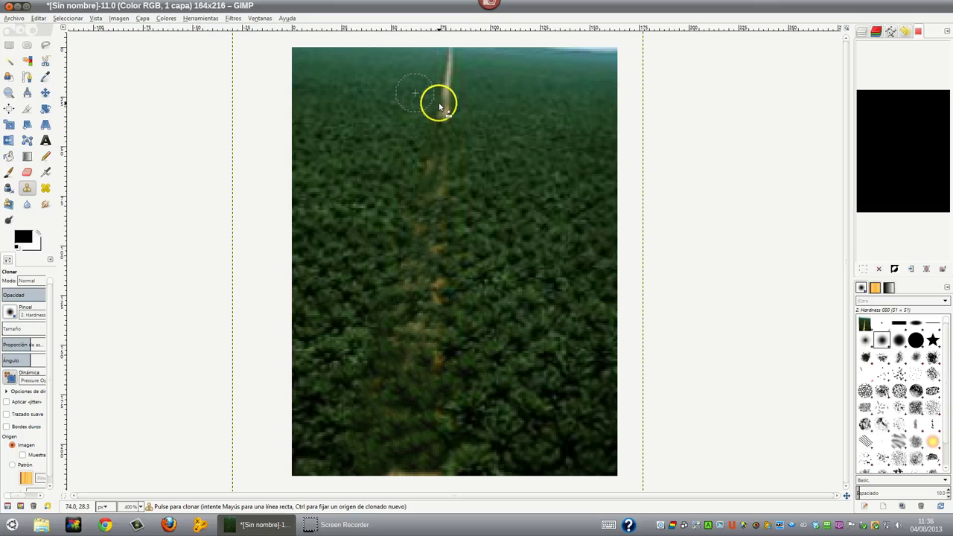
{"action": "left_click_drag", "start_coordinate": [440, 109], "coordinate": [450, 58]}
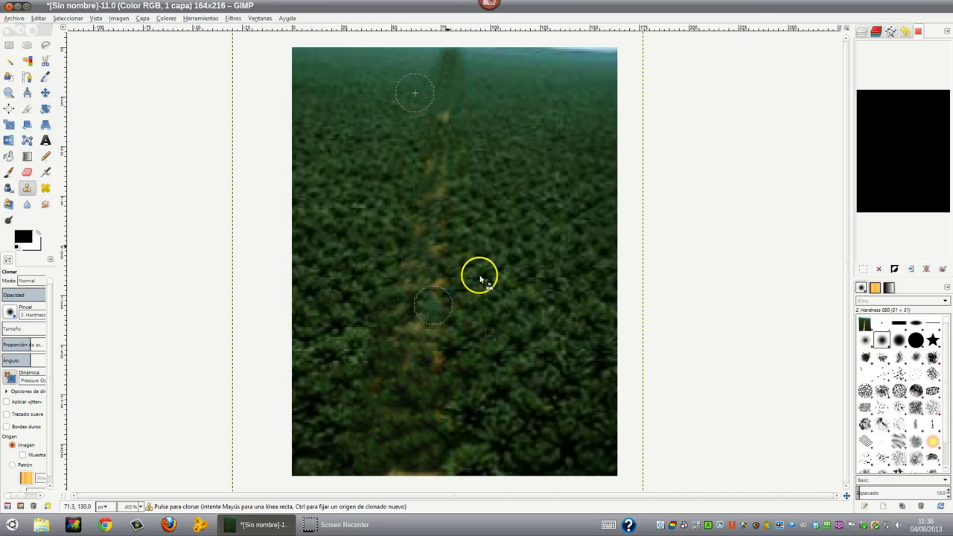
Step: Create a blank 164×216 image from Archivo > Nuevo with the default size
{"action": "left_click", "coordinate": [46, 93]}
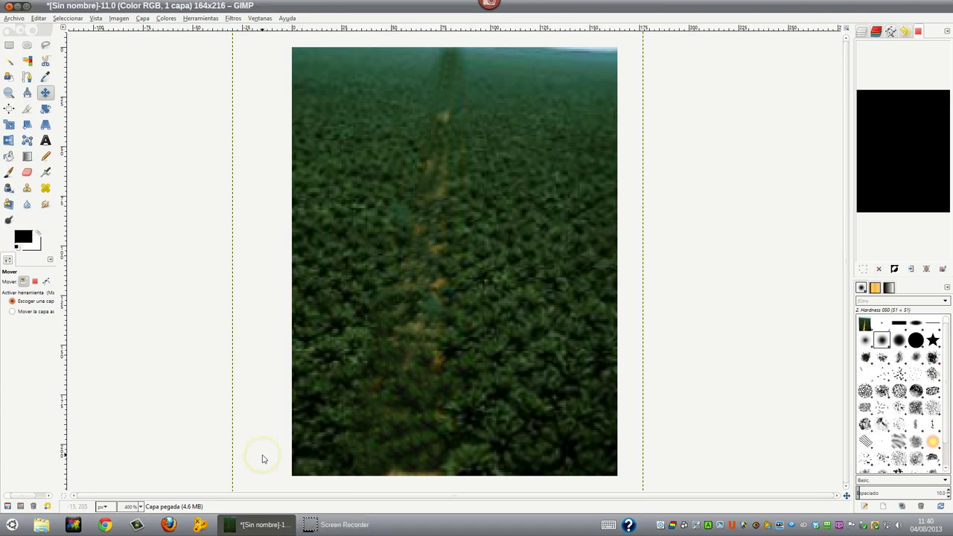
{"action": "left_click", "coordinate": [14, 18]}
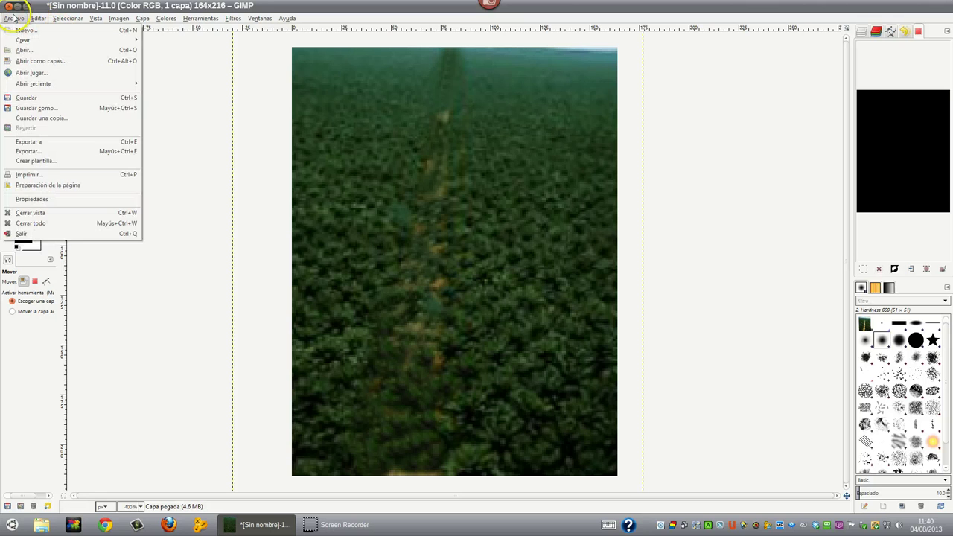
{"action": "left_click", "coordinate": [22, 32]}
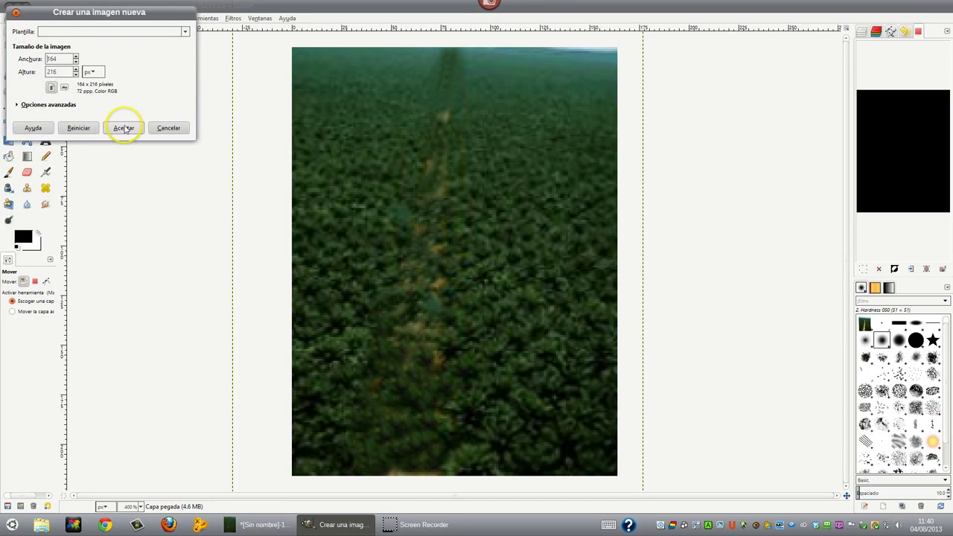
{"action": "left_click", "coordinate": [123, 128]}
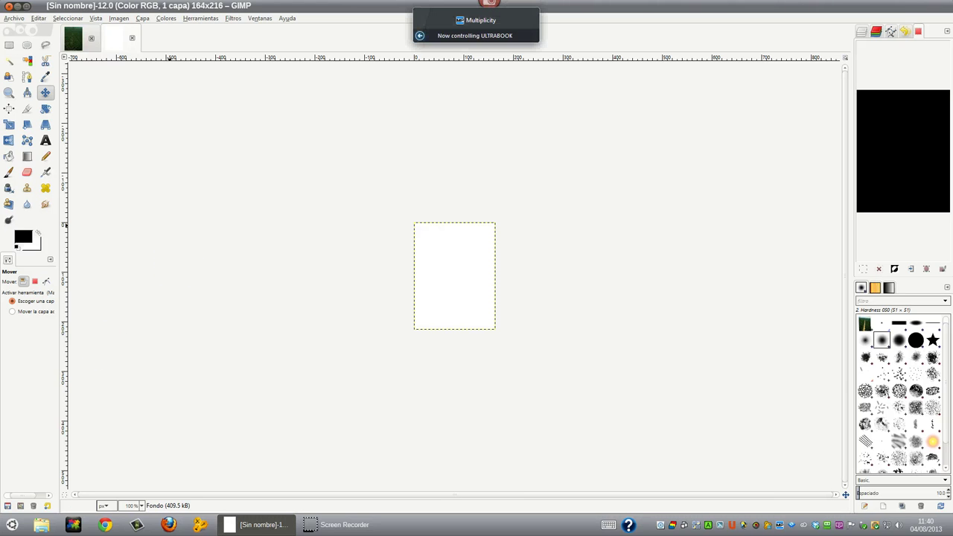
Step: Paste the hiker-and-horses photo into the blank canvas via Editar > Pegar and zoom in
{"action": "right_click", "coordinate": [432, 269]}
{"action": "mouse_move", "coordinate": [455, 286]}
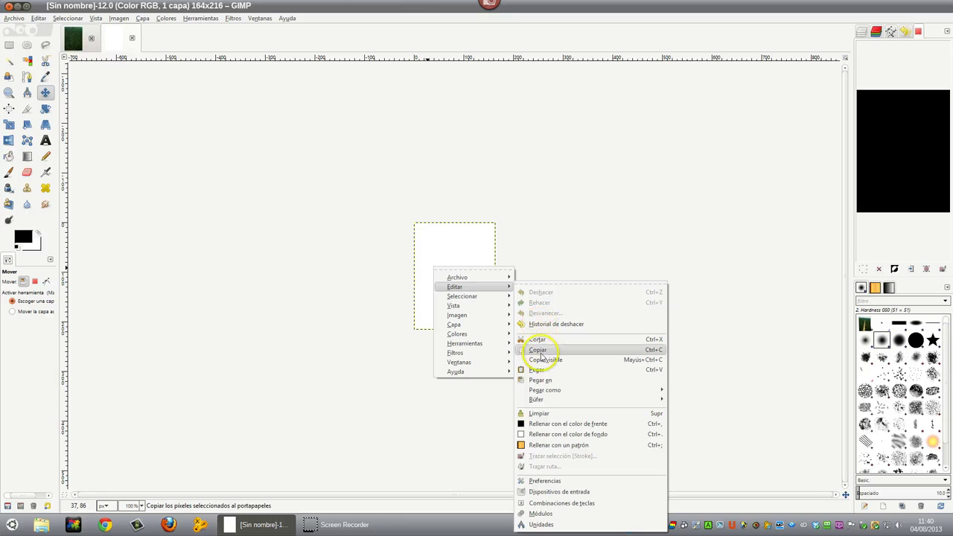
{"action": "left_click", "coordinate": [536, 369]}
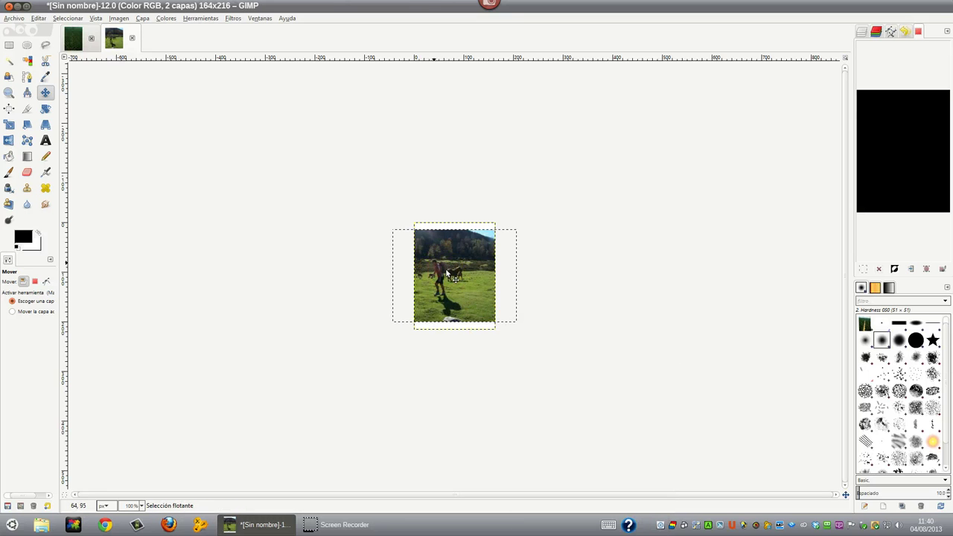
{"action": "scroll", "coordinate": [445, 268], "scroll_direction": "up", "scroll_amount": 5, "text": "ctrl"}
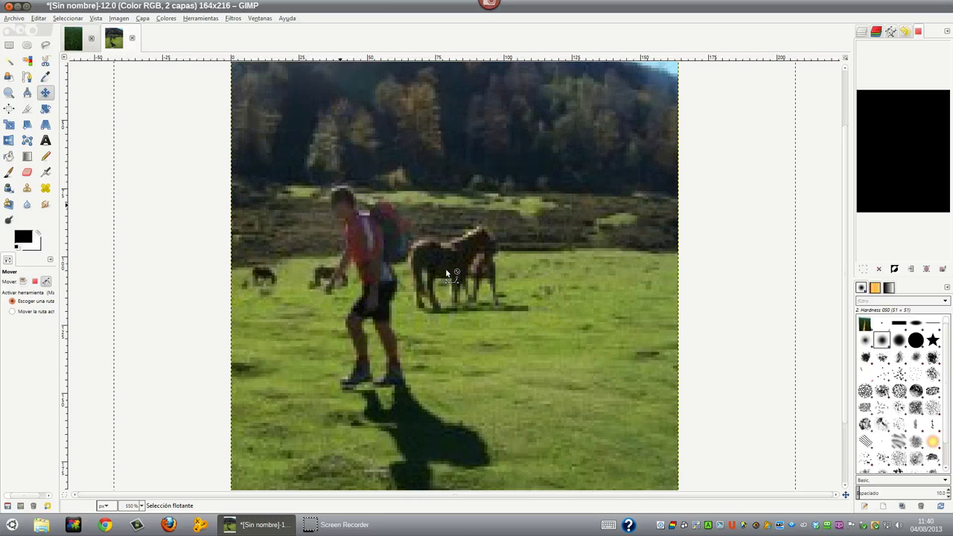
{"action": "scroll", "coordinate": [445, 268], "scroll_direction": "down", "scroll_amount": 1, "text": "ctrl"}
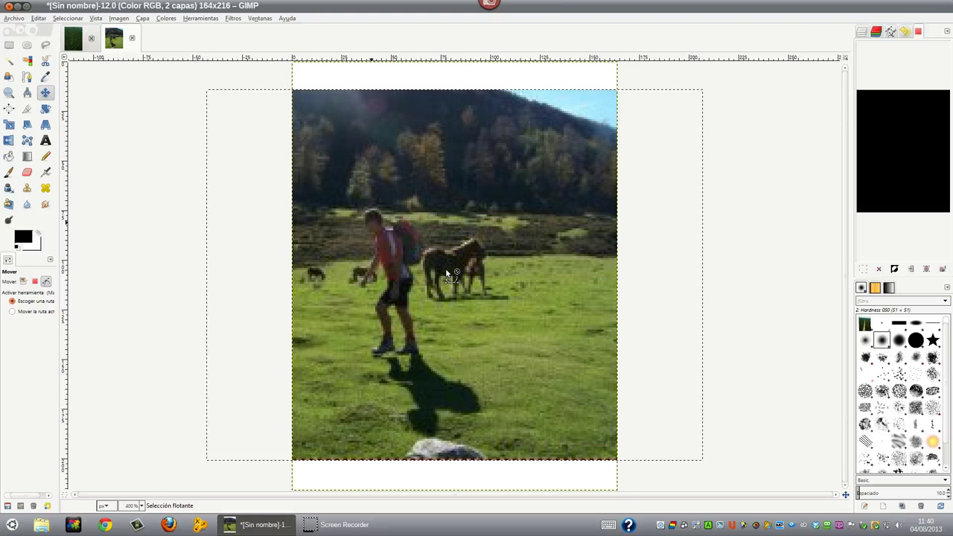
{"action": "scroll", "coordinate": [445, 268], "scroll_direction": "up", "scroll_amount": 1, "text": "ctrl"}
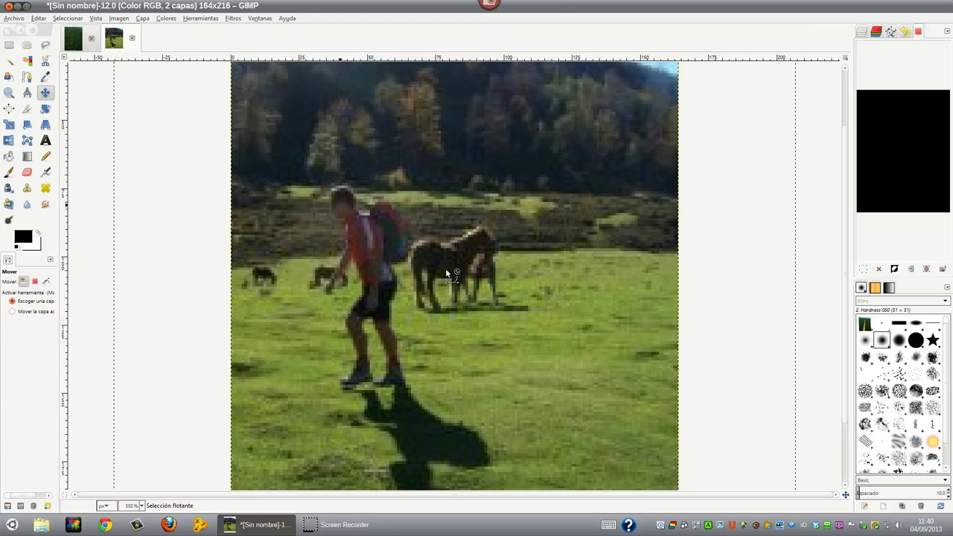
Step: Clone grass from beside the hiker's shadow over it, then return to the Move tool
{"action": "left_click", "coordinate": [27, 187]}
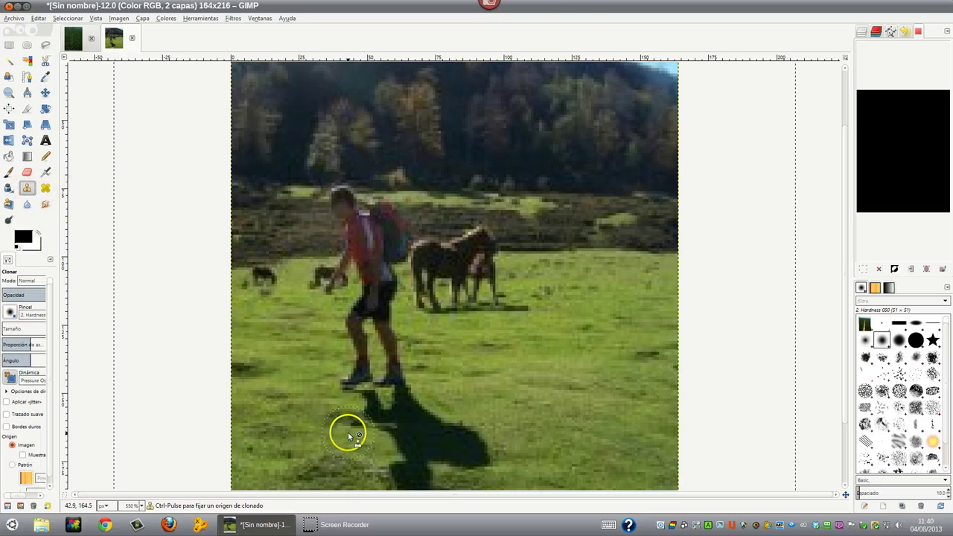
{"action": "left_click", "coordinate": [325, 431], "text": "ctrl"}
{"action": "mouse_move", "coordinate": [330, 432]}
{"action": "left_mouse_down"}
{"action": "mouse_move", "coordinate": [373, 428]}
{"action": "mouse_move", "coordinate": [372, 415]}
{"action": "mouse_move", "coordinate": [389, 408]}
{"action": "mouse_move", "coordinate": [483, 449]}
{"action": "mouse_move", "coordinate": [484, 457]}
{"action": "mouse_move", "coordinate": [424, 450]}
{"action": "mouse_move", "coordinate": [412, 478]}
{"action": "mouse_move", "coordinate": [427, 479]}
{"action": "mouse_move", "coordinate": [380, 471]}
{"action": "mouse_move", "coordinate": [401, 447]}
{"action": "mouse_move", "coordinate": [480, 418]}
{"action": "left_mouse_up"}
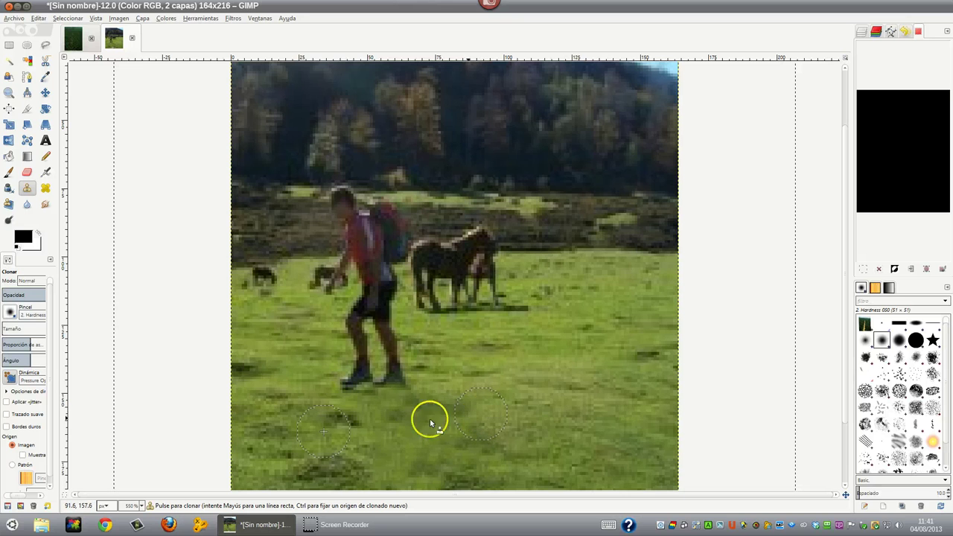
{"action": "left_click", "coordinate": [46, 92]}
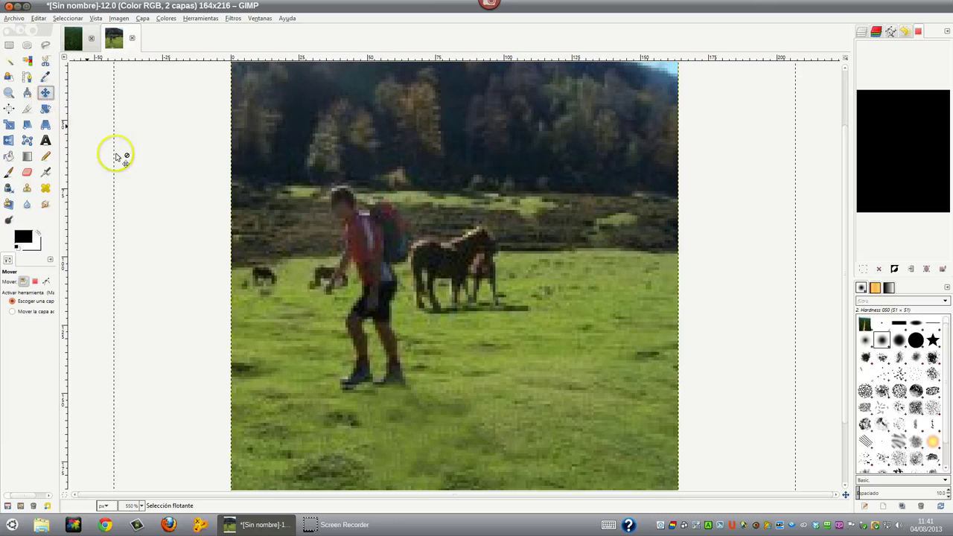
Step: Bring up the hazy hills-and-cypress photo pasted as a new 400×263 image
{"action": "left_click", "coordinate": [306, 403]}
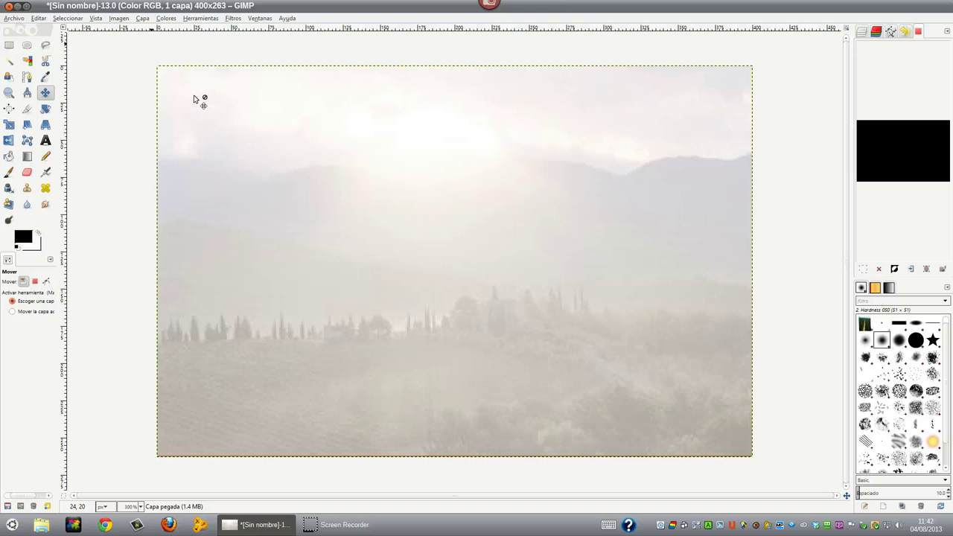
{"action": "left_click", "coordinate": [166, 20]}
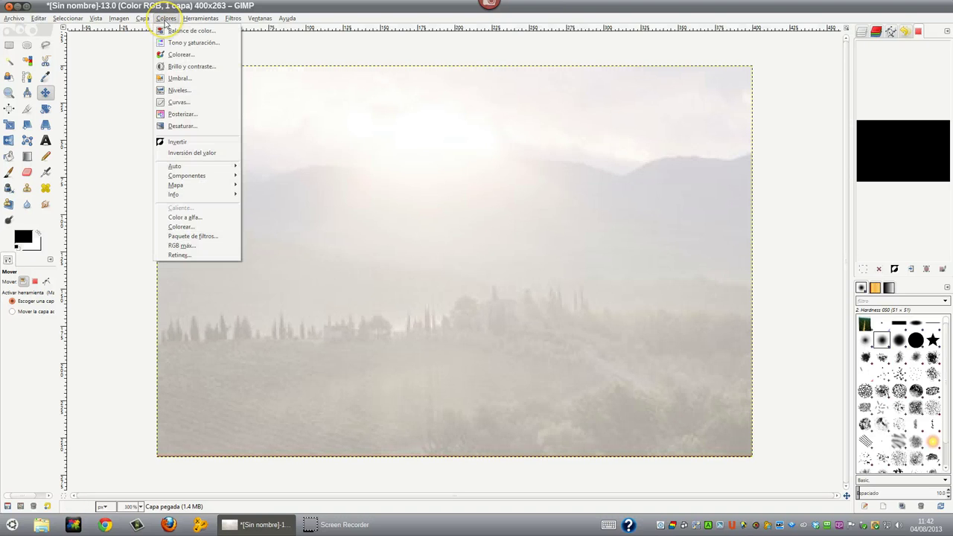
{"action": "left_click", "coordinate": [176, 92]}
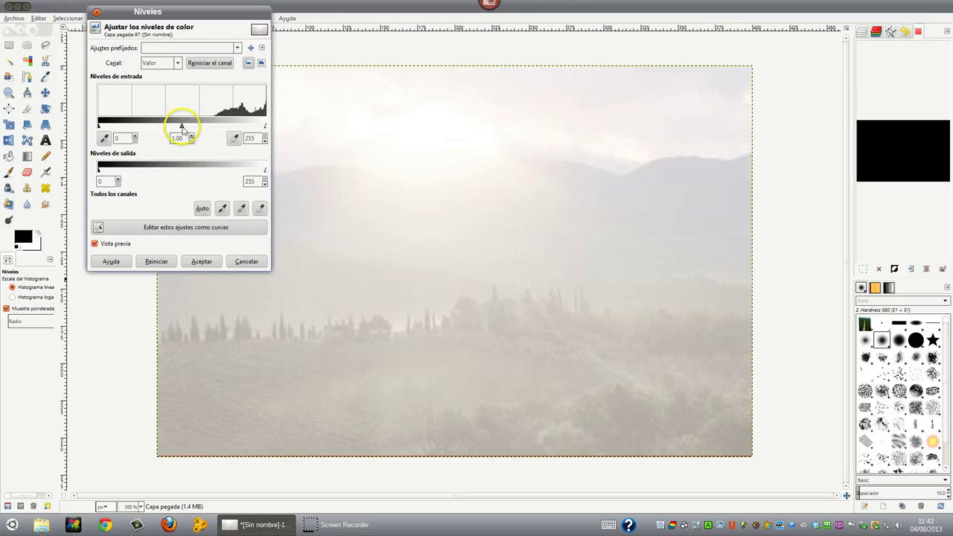
{"action": "left_click_drag", "start_coordinate": [183, 128], "coordinate": [253, 151]}
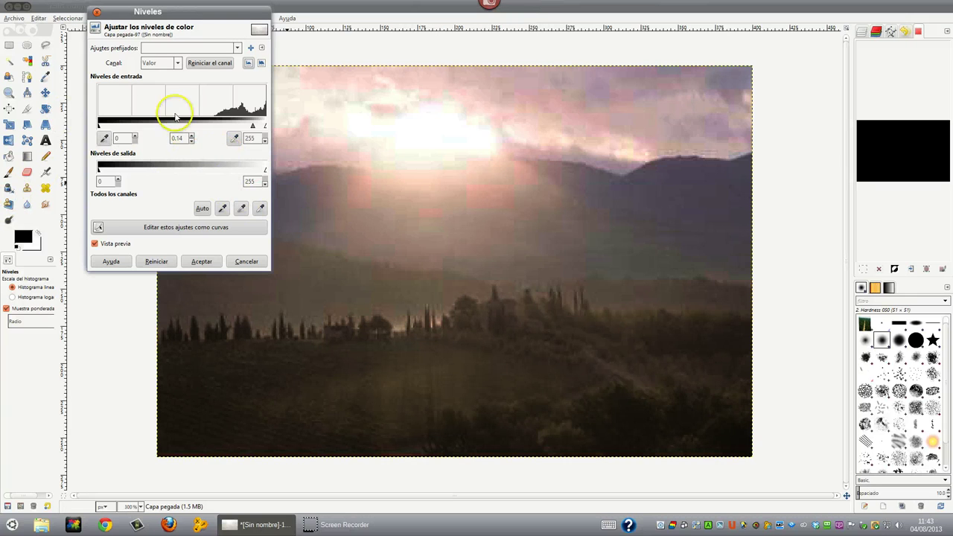
{"action": "left_click", "coordinate": [95, 13]}
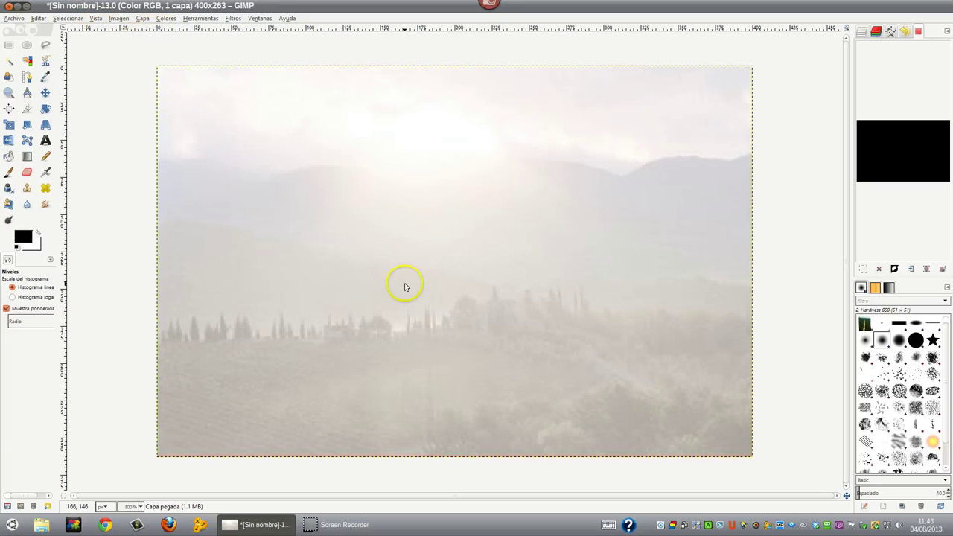
Step: Apply Levels to the hillside photo with the midtone input dragged to about 0.15
{"action": "left_click", "coordinate": [165, 19]}
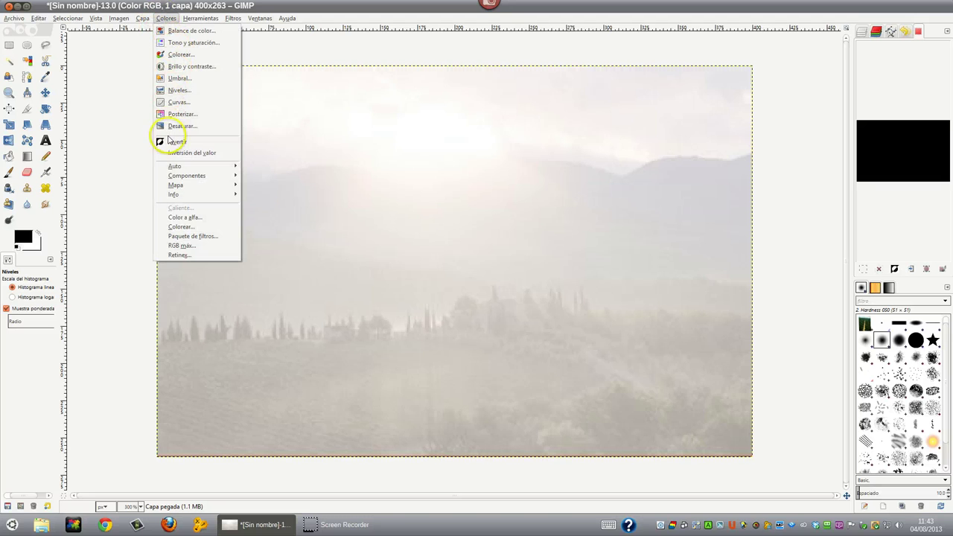
{"action": "left_click", "coordinate": [179, 90]}
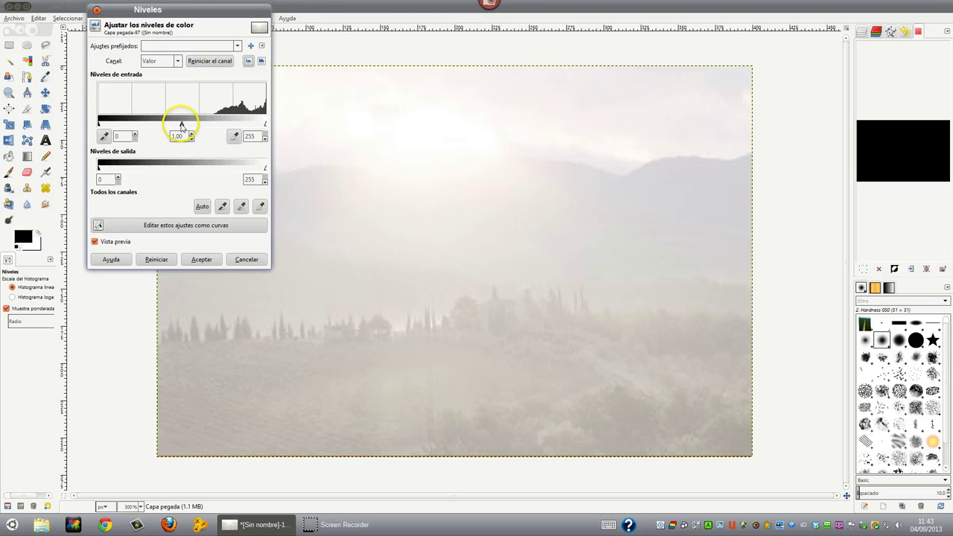
{"action": "left_click_drag", "start_coordinate": [181, 124], "coordinate": [252, 140]}
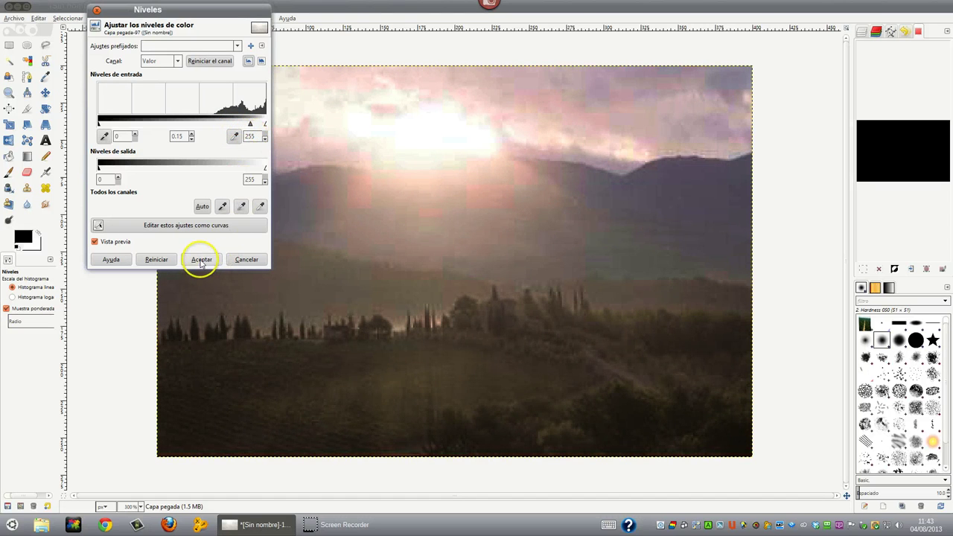
{"action": "left_click", "coordinate": [201, 261]}
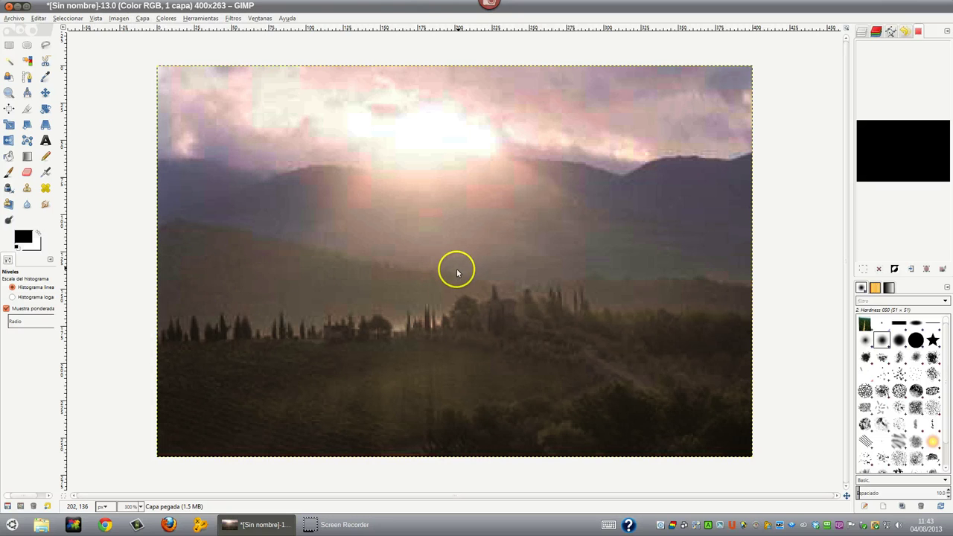